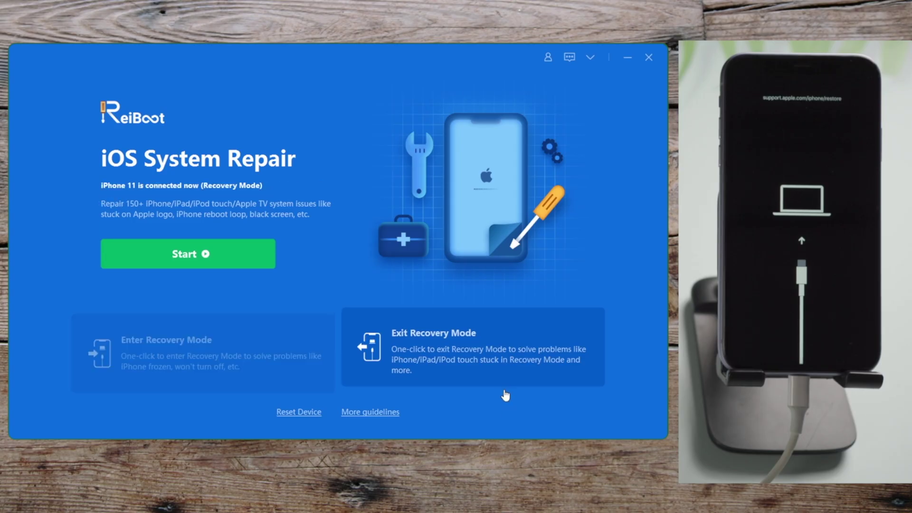
# - Exit recovery mode on the iPhone 11 so it restarts to its home screen
pyautogui.click(505, 367)
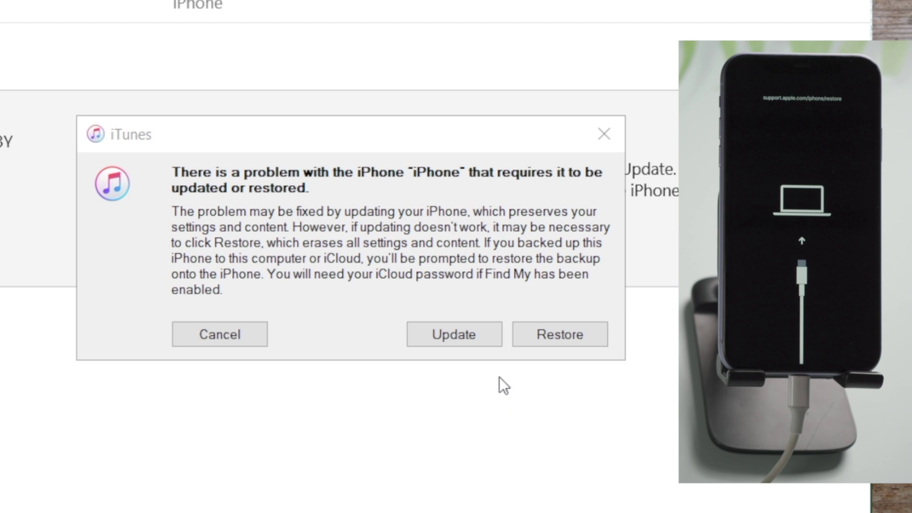
# - Choose Update instead of Restore, confirm the iOS 14.4 update, and check its download progress
pyautogui.click(475, 334)
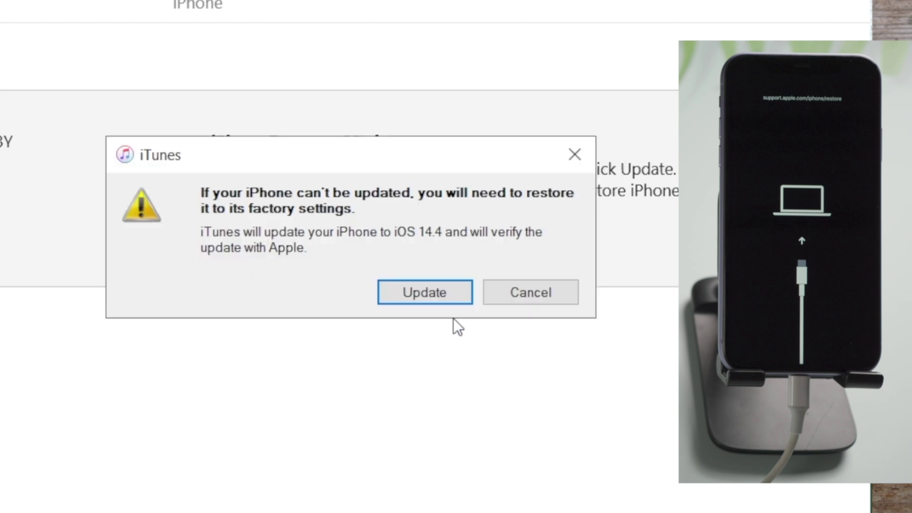
pyautogui.click(442, 293)
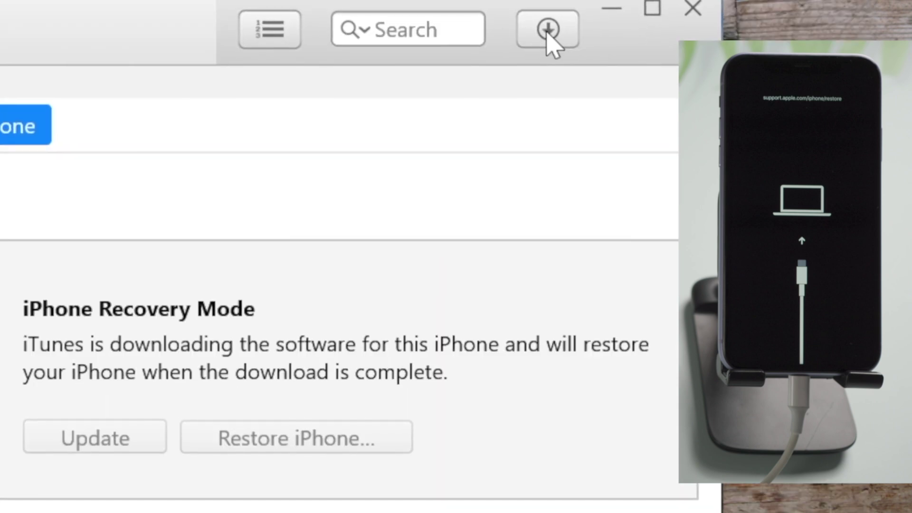
pyautogui.click(546, 32)
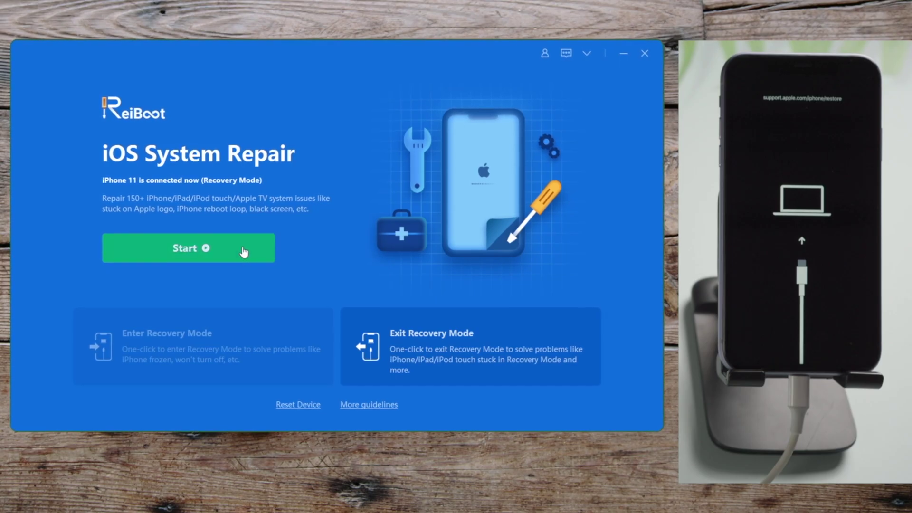
# - Run a data-keeping Standard Repair on the iPhone 11 with the downloaded 14.4.1 firmware
pyautogui.click(243, 251)
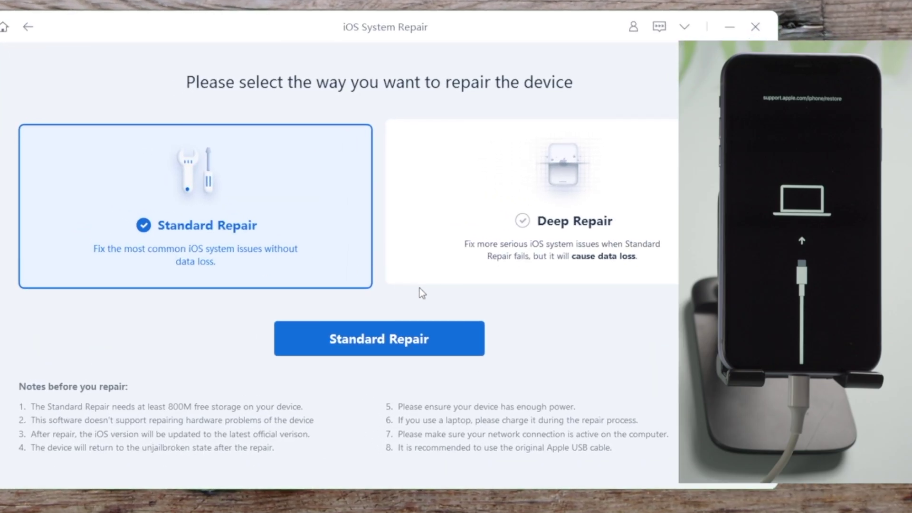
pyautogui.click(448, 338)
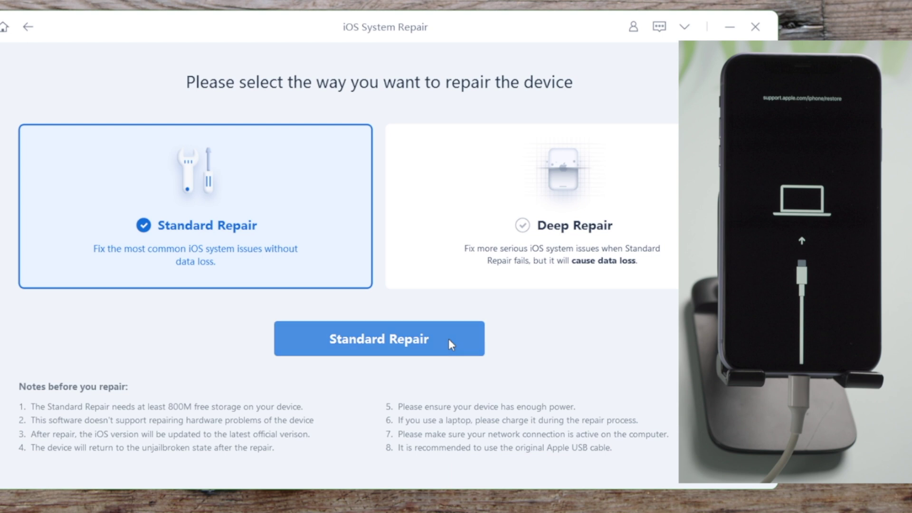
pyautogui.click(451, 372)
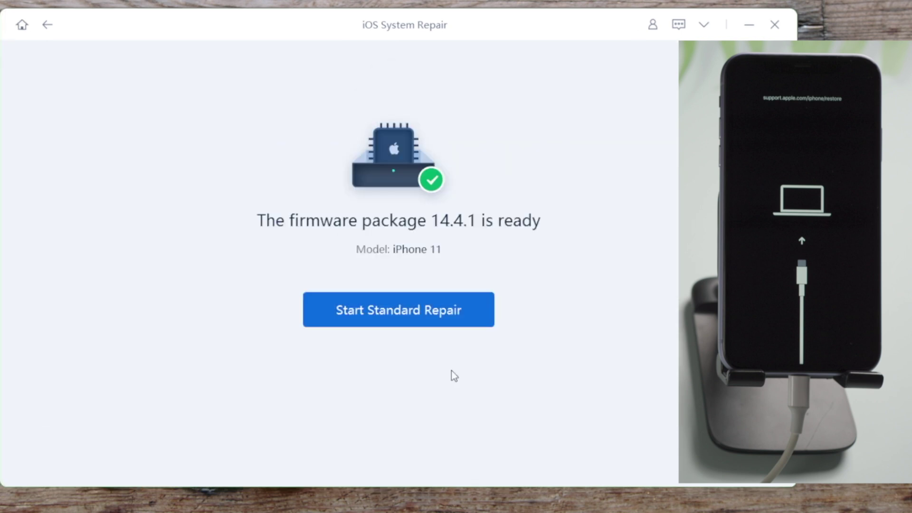
pyautogui.click(466, 309)
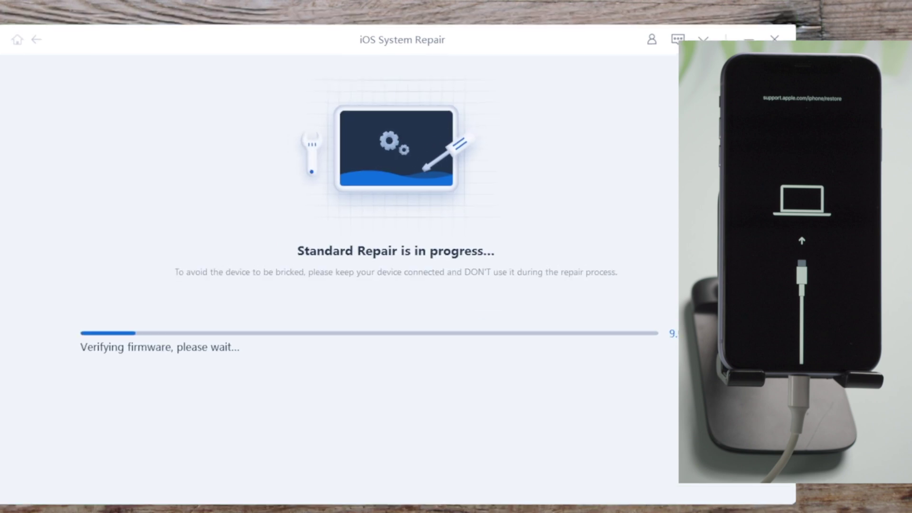